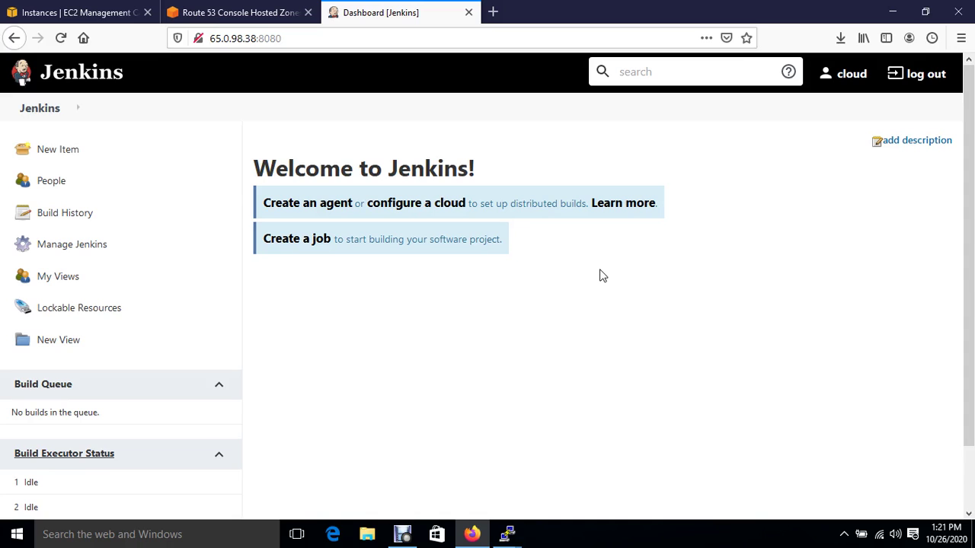
Step: Open the form for creating a new Jenkins item and look at the Pipeline project type
{"action": "left_click", "coordinate": [50, 149]}
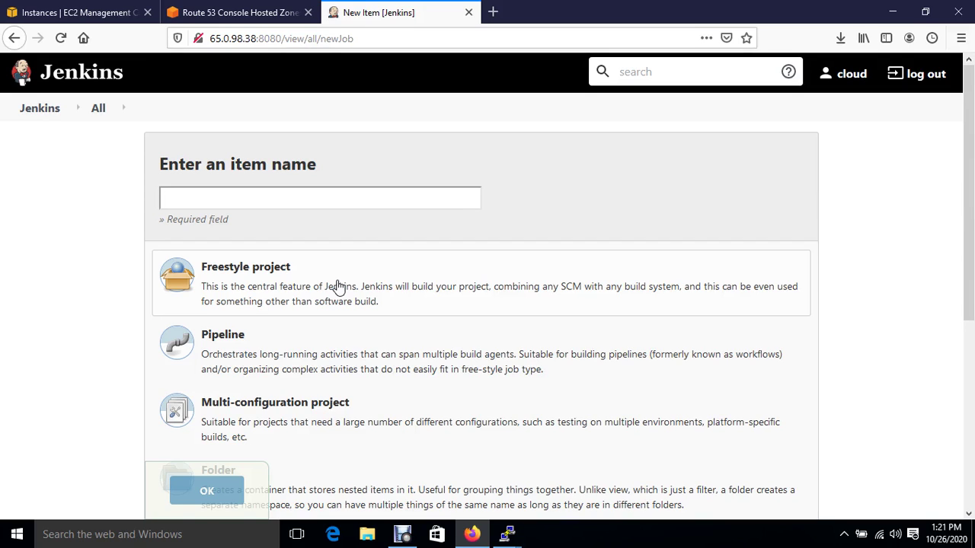
{"action": "left_click", "coordinate": [302, 335]}
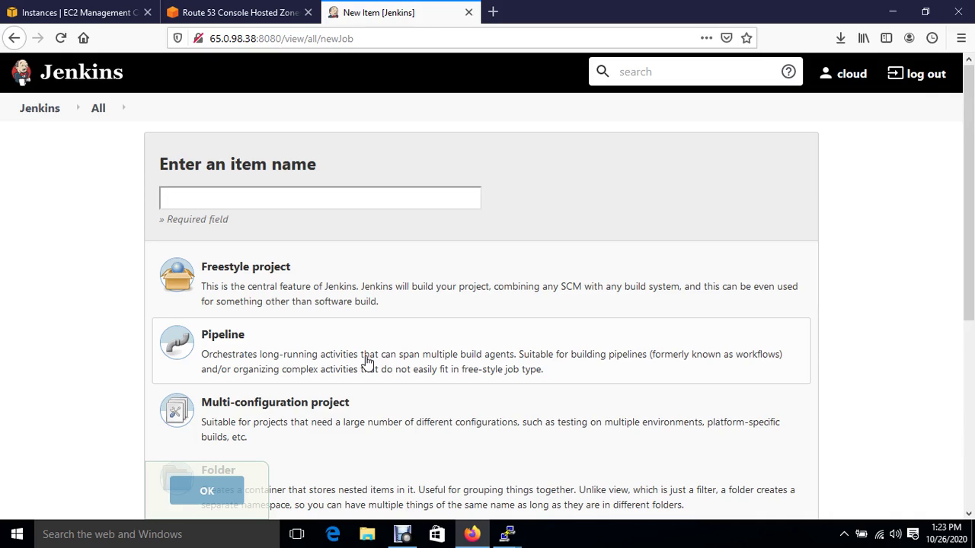
Step: Switch to Paint by launching mspaint with a blank canvas
{"action": "key", "text": "super+r"}
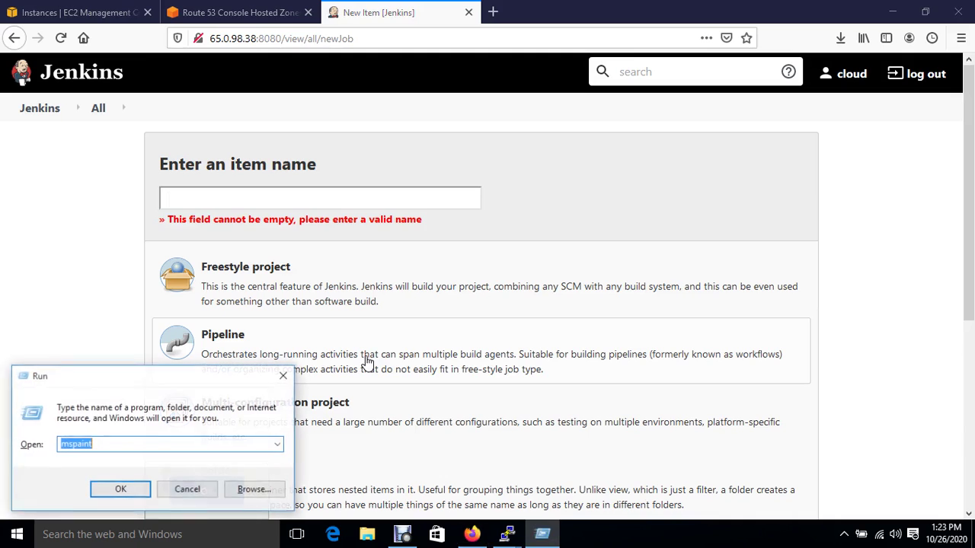
{"action": "key", "text": "Return"}
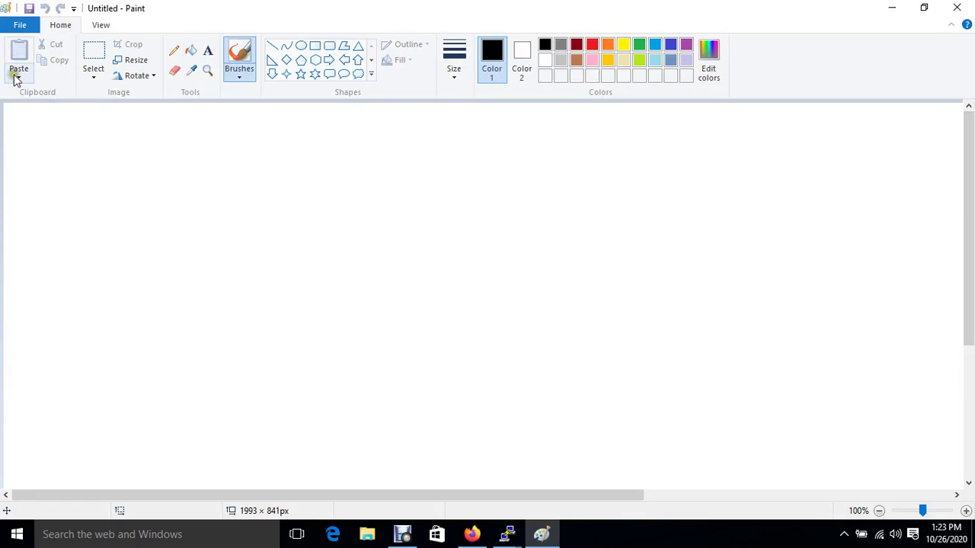
{"action": "left_click", "coordinate": [271, 47]}
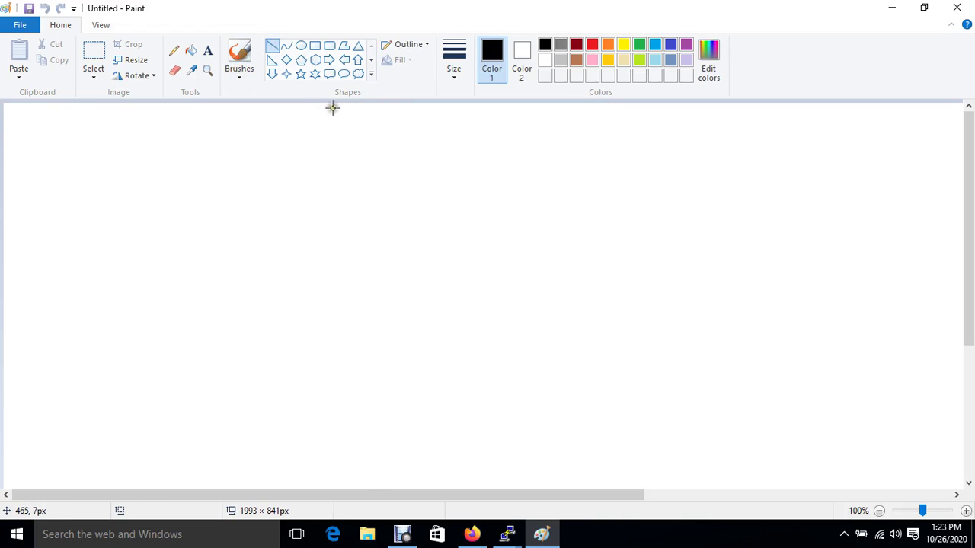
{"action": "left_click_drag", "start_coordinate": [348, 111], "coordinate": [261, 164]}
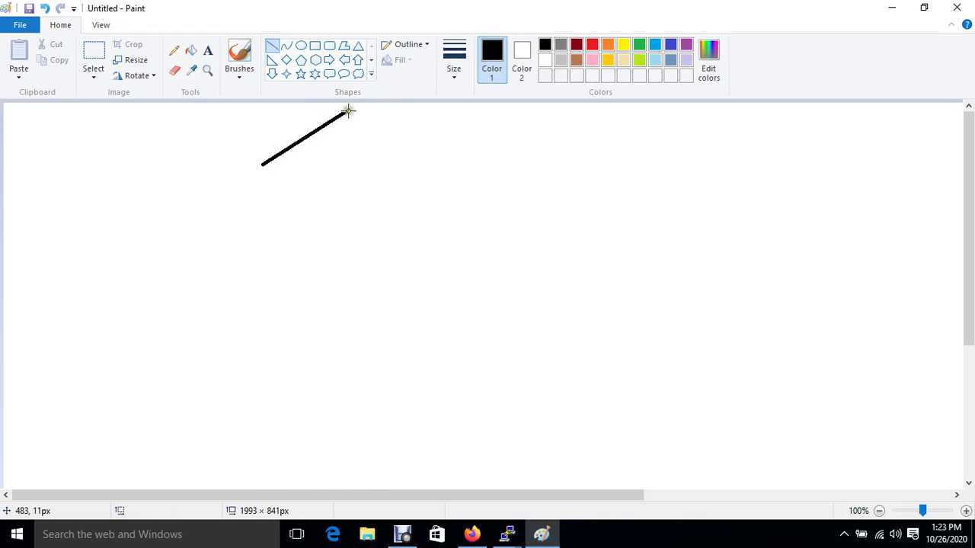
{"action": "key", "text": "ctrl+z"}
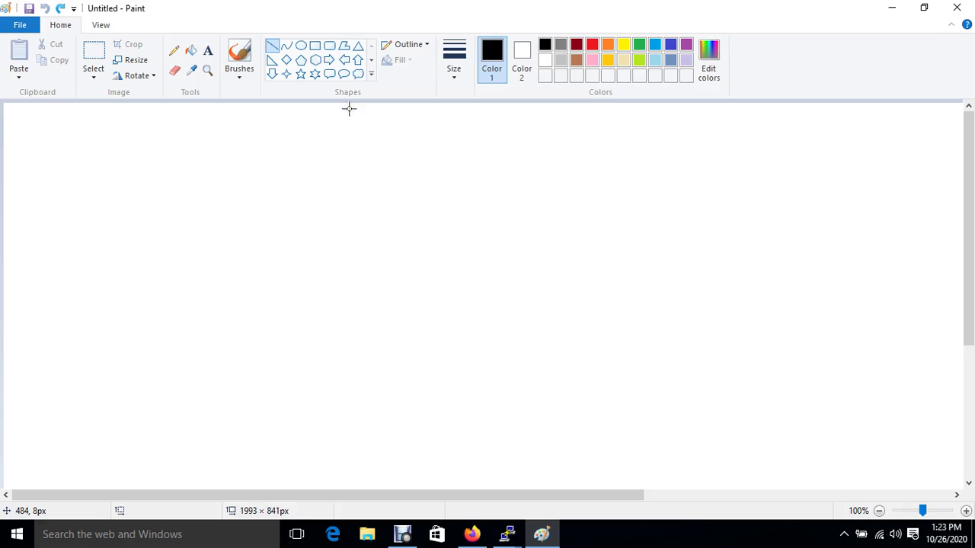
Step: Add the text "Jenkins Pipeline" near the upper edge of the canvas as the diagram's heading
{"action": "left_click", "coordinate": [208, 51]}
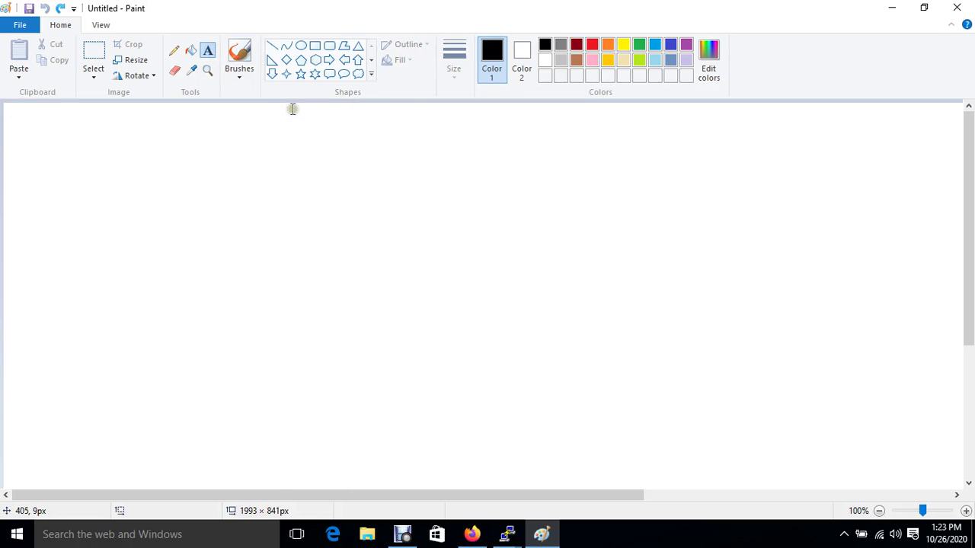
{"action": "left_click_drag", "start_coordinate": [291, 107], "coordinate": [428, 135]}
{"action": "type", "text": "Pi"}
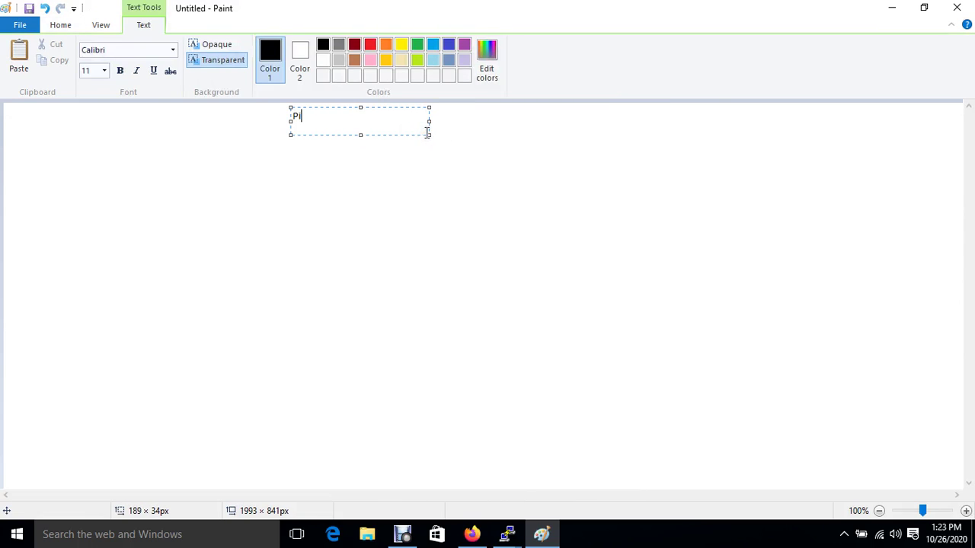
{"action": "key", "text": "BackSpace"}
{"action": "key", "text": "BackSpace"}
{"action": "type", "text": "Jenkins Pipeline"}
{"action": "left_click", "coordinate": [323, 162]}
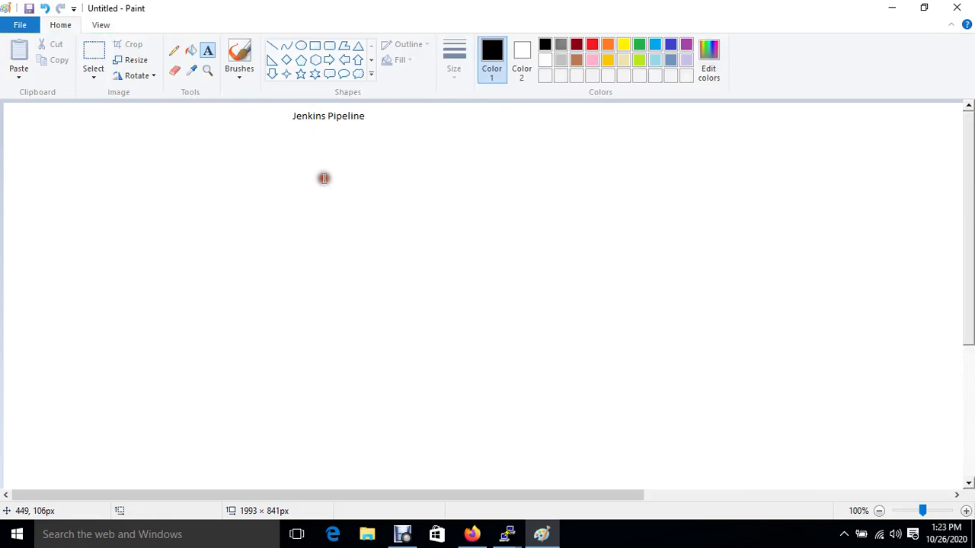
Step: Draw two black straight lines branching down to either side from the "Jenkins Pipeline" heading, the right one spanning about 94 × 73 px
{"action": "left_click", "coordinate": [272, 46]}
{"action": "left_click_drag", "start_coordinate": [311, 124], "coordinate": [241, 177]}
{"action": "left_click_drag", "start_coordinate": [312, 124], "coordinate": [381, 175]}
Step: Label the end of the left branch with the text "Pipeline Plugins"
{"action": "left_click", "coordinate": [207, 50]}
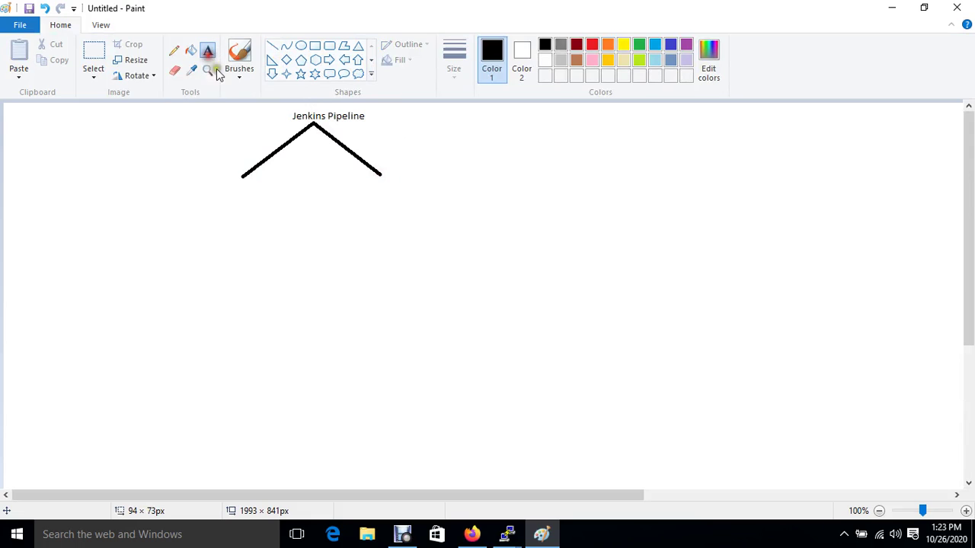
{"action": "left_click_drag", "start_coordinate": [149, 184], "coordinate": [277, 220]}
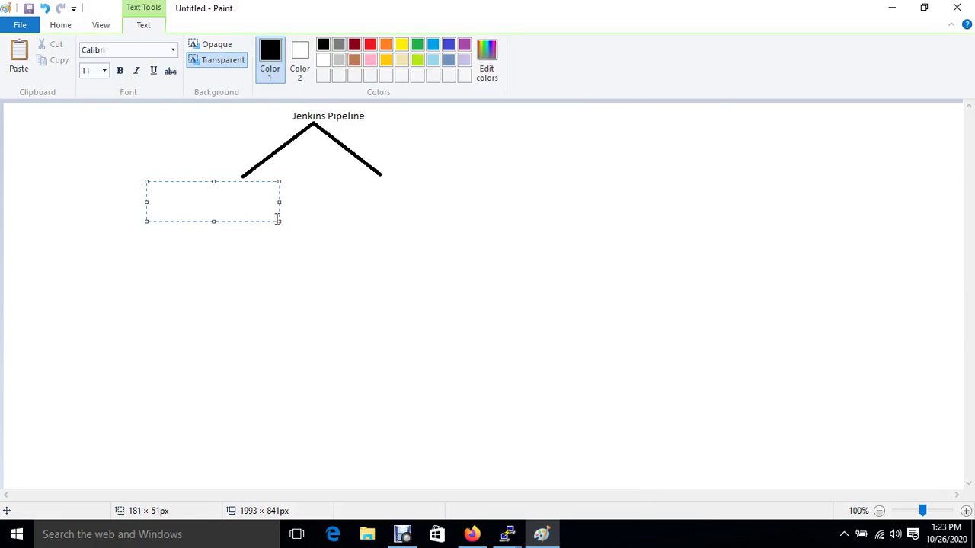
{"action": "type", "text": "Pipeline Plu"}
{"action": "type", "text": "gins"}
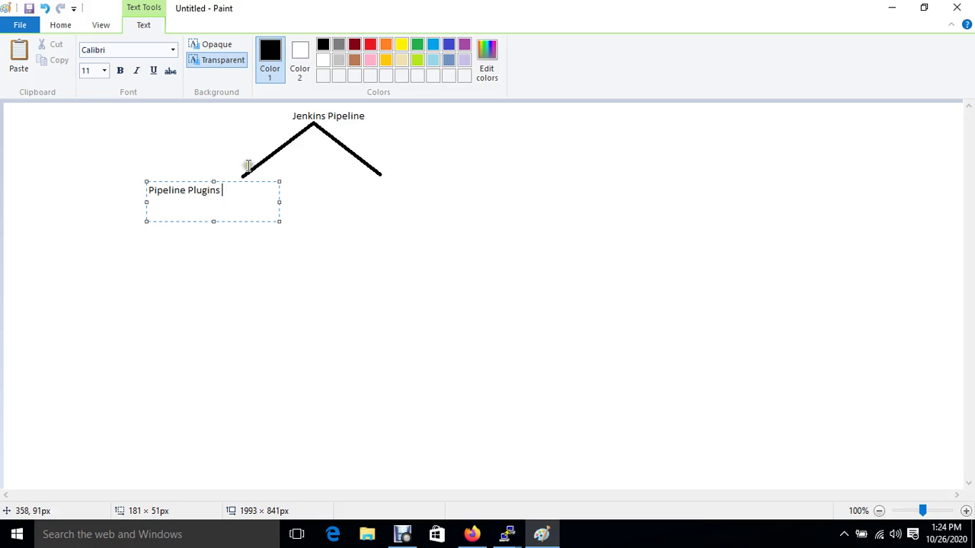
{"action": "left_click", "coordinate": [345, 272]}
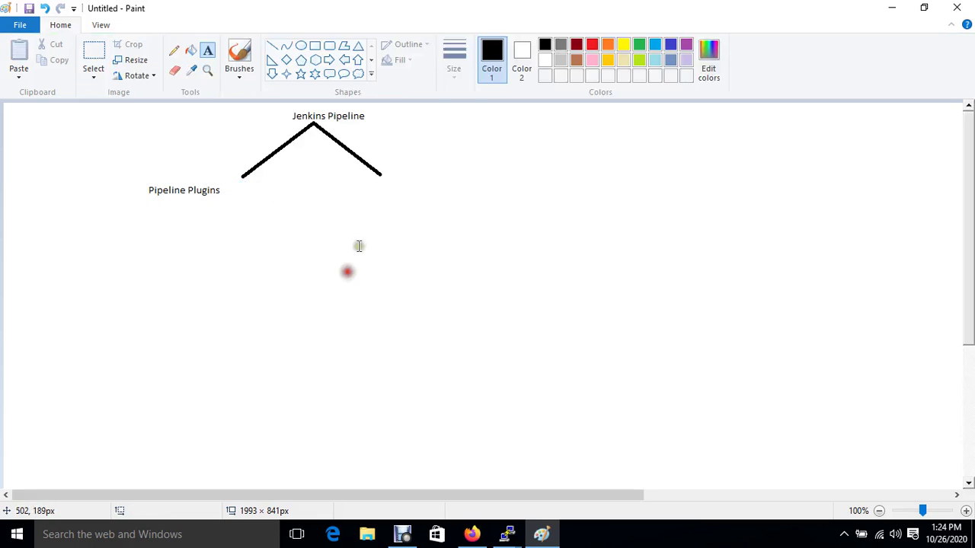
Step: Label the end of the right branch with the text "Using Groovy Script"
{"action": "left_click_drag", "start_coordinate": [357, 182], "coordinate": [482, 225]}
{"action": "type", "text": "Using"}
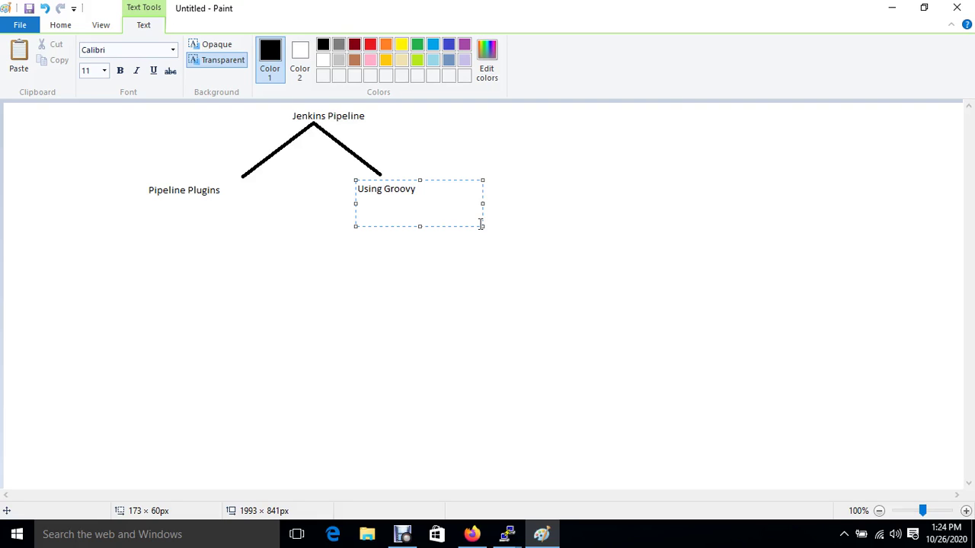
{"action": "type", "text": "Groovy Script"}
{"action": "left_click", "coordinate": [270, 255]}
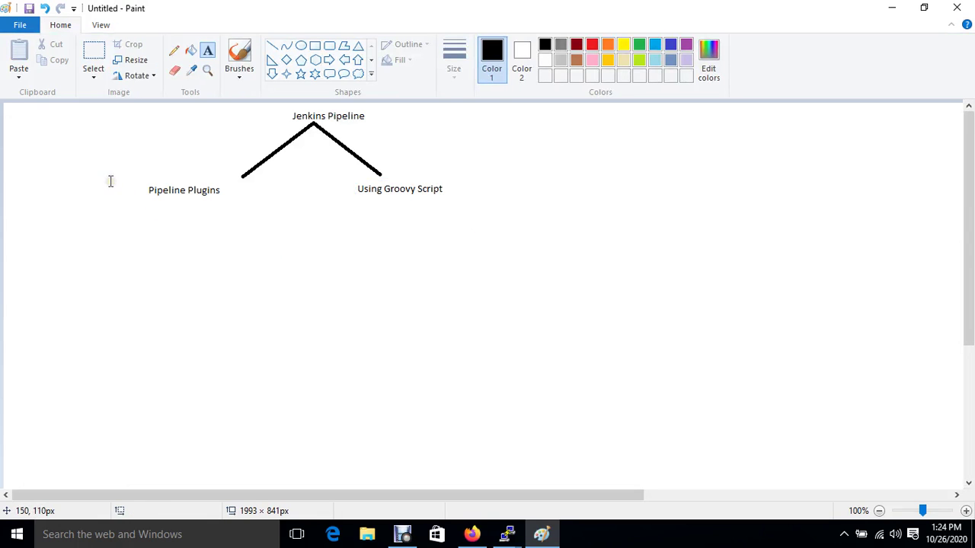
{"action": "left_click_drag", "start_coordinate": [115, 176], "coordinate": [280, 215]}
{"action": "left_click_drag", "start_coordinate": [337, 181], "coordinate": [541, 223]}
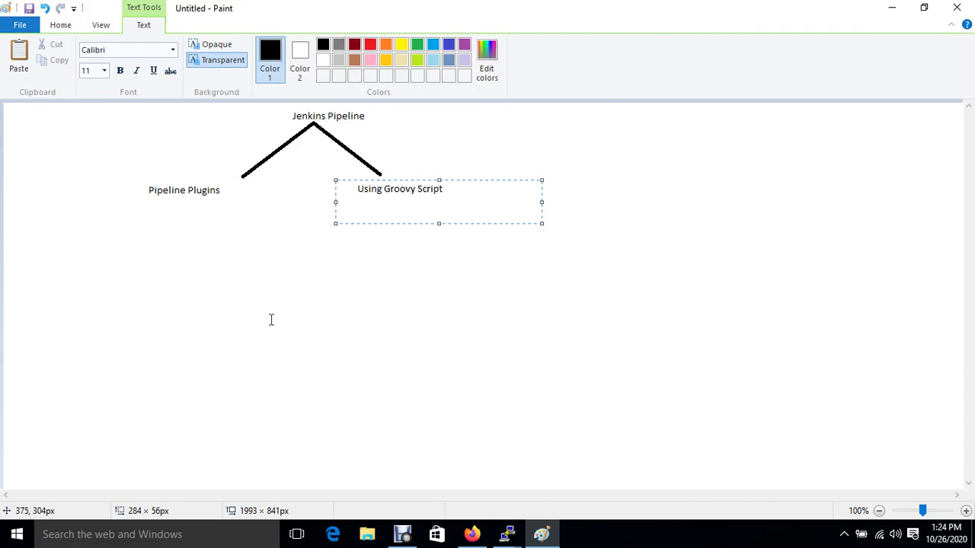
{"action": "left_click_drag", "start_coordinate": [126, 179], "coordinate": [274, 202]}
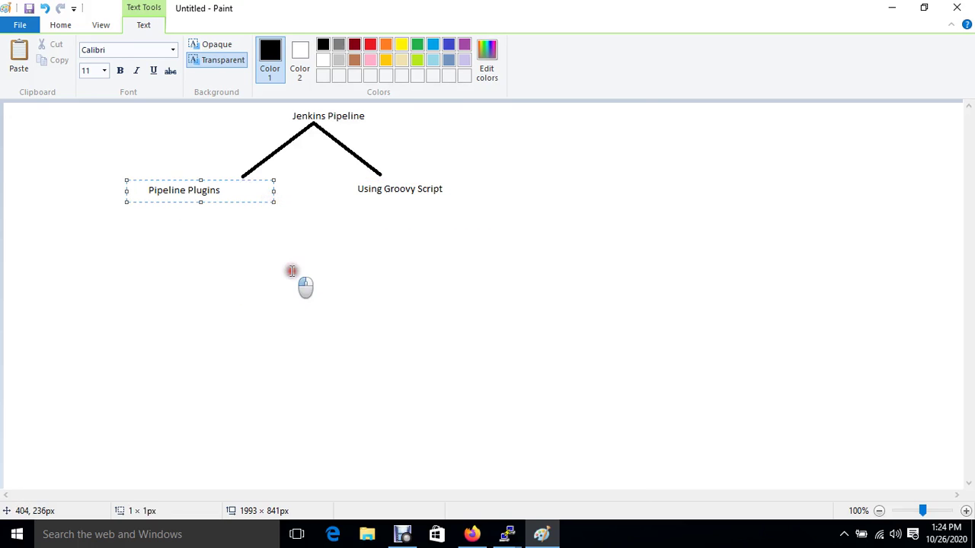
{"action": "left_click", "coordinate": [292, 271]}
Step: Draw a row of four separate rectangles below the two branch labels, the rightmost about 101 × 59 px
{"action": "left_click", "coordinate": [317, 48]}
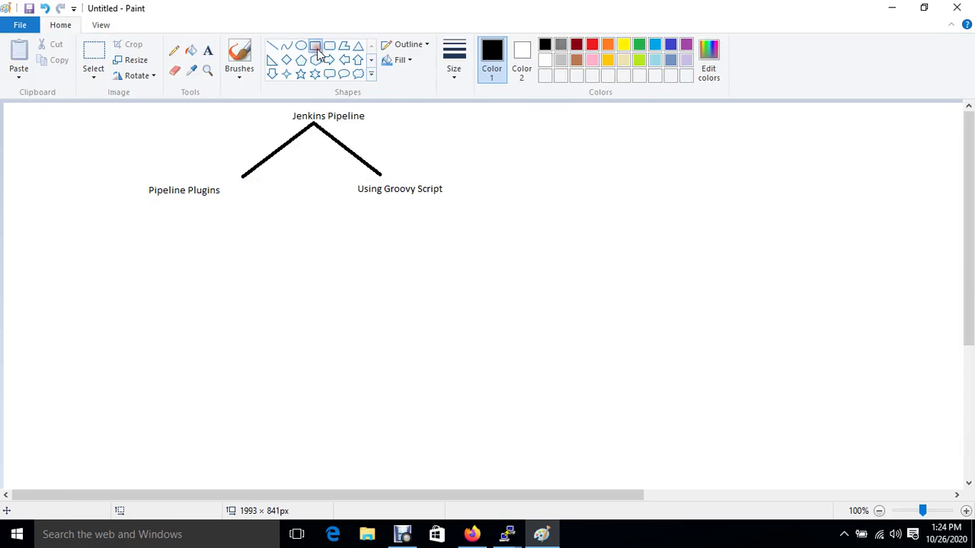
{"action": "left_click_drag", "start_coordinate": [59, 254], "coordinate": [125, 300]}
{"action": "left_click_drag", "start_coordinate": [176, 252], "coordinate": [237, 297]}
{"action": "left_click", "coordinate": [286, 307]}
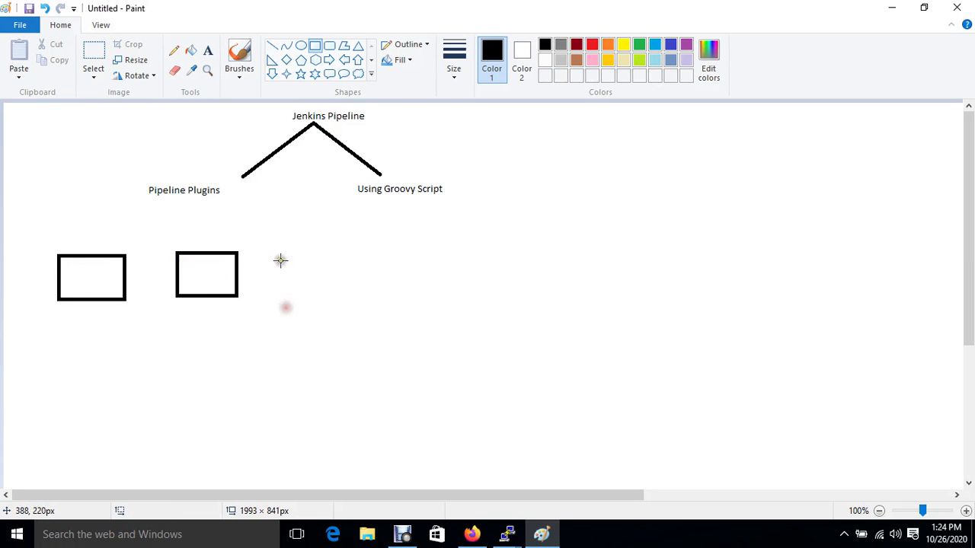
{"action": "left_click_drag", "start_coordinate": [269, 248], "coordinate": [346, 296]}
{"action": "left_click", "coordinate": [368, 325]}
{"action": "left_click_drag", "start_coordinate": [378, 249], "coordinate": [445, 290]}
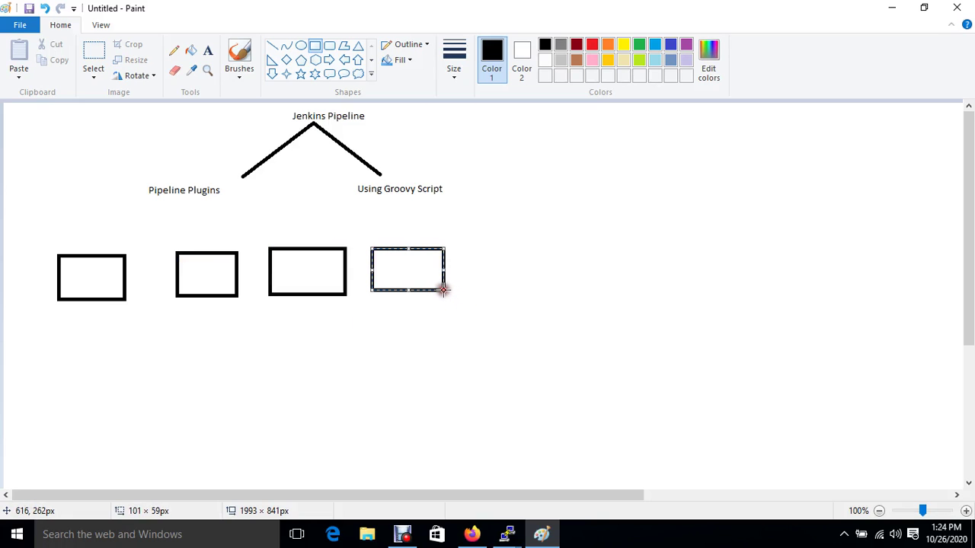
Step: Label the first rectangle with "JOB-1" and "Build" on two lines
{"action": "left_click", "coordinate": [208, 50]}
{"action": "left_click_drag", "start_coordinate": [61, 263], "coordinate": [102, 288]}
{"action": "type", "text": "JON"}
{"action": "key", "text": "BackSpace"}
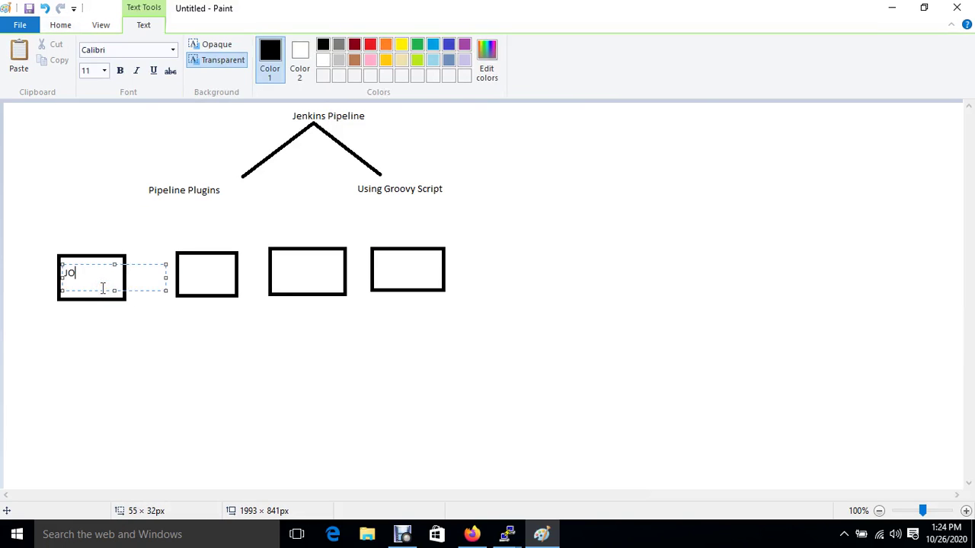
{"action": "type", "text": "B-1"}
{"action": "key", "text": "Return"}
{"action": "type", "text": "Build"}
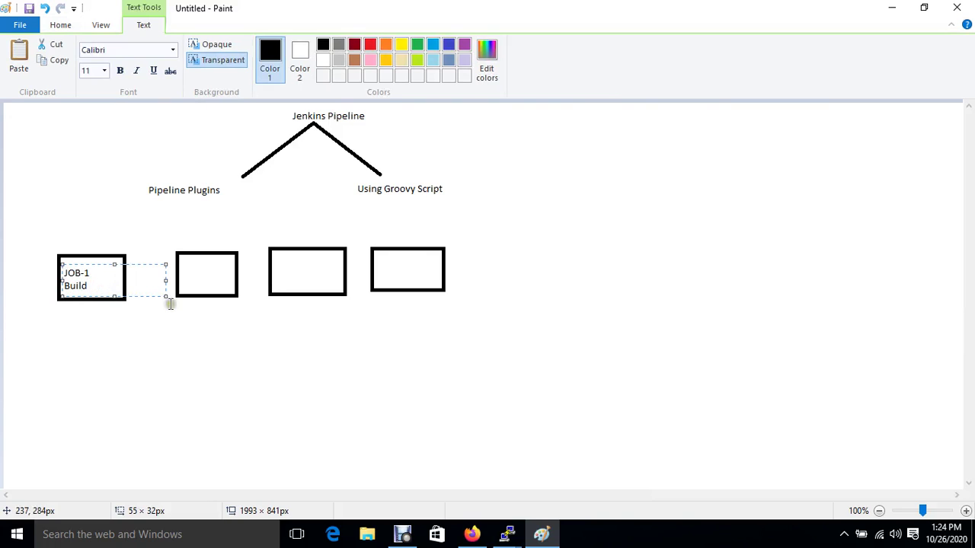
{"action": "left_click", "coordinate": [201, 309]}
Step: Label the second rectangle with "JOB-2" and "Test" on two lines
{"action": "left_click_drag", "start_coordinate": [177, 257], "coordinate": [231, 283]}
{"action": "type", "text": "JOB"}
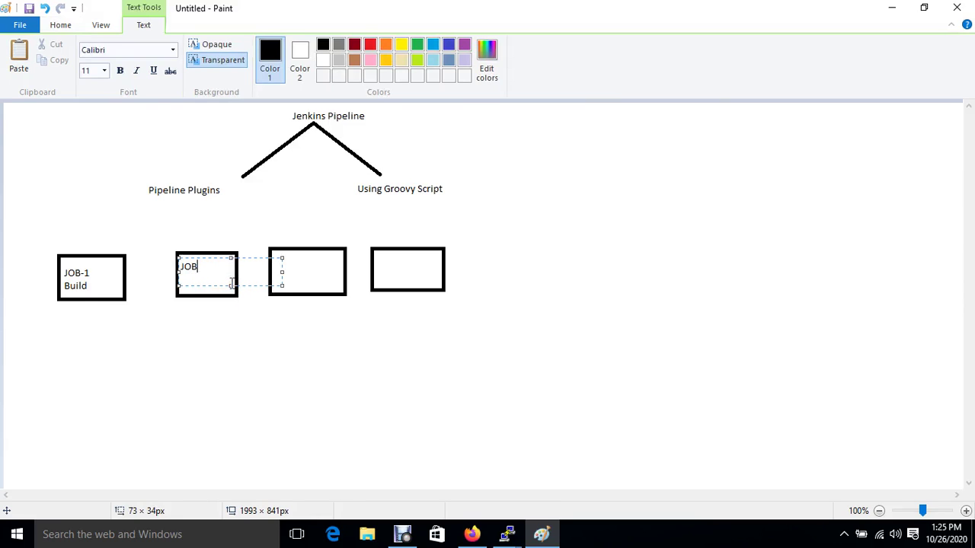
{"action": "type", "text": "-2"}
{"action": "key", "text": "Return"}
{"action": "type", "text": "Test"}
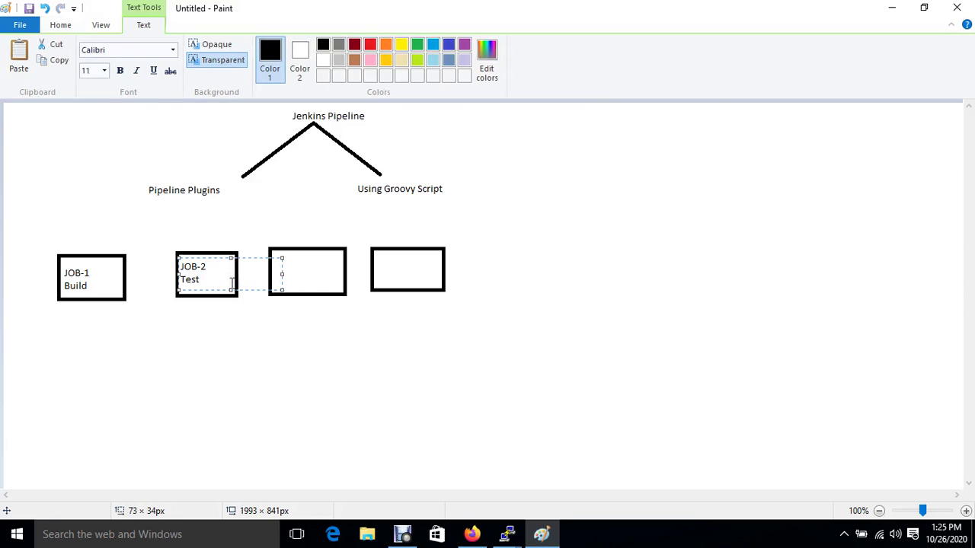
{"action": "left_click", "coordinate": [272, 329]}
Step: Label the third rectangle with "JOB-3" and "QA" on two lines
{"action": "left_click_drag", "start_coordinate": [274, 252], "coordinate": [340, 278]}
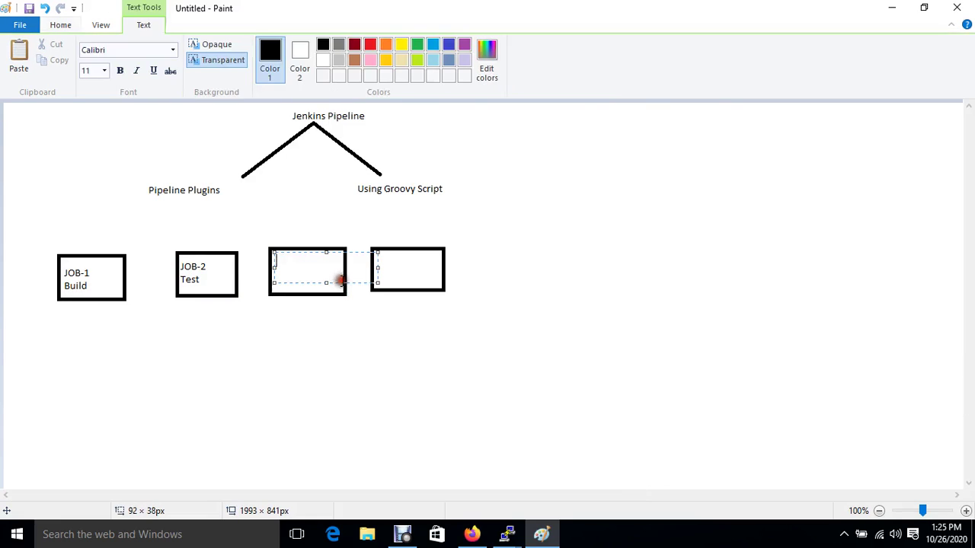
{"action": "type", "text": "JOB-3"}
{"action": "key", "text": "Return"}
{"action": "type", "text": "Q"}
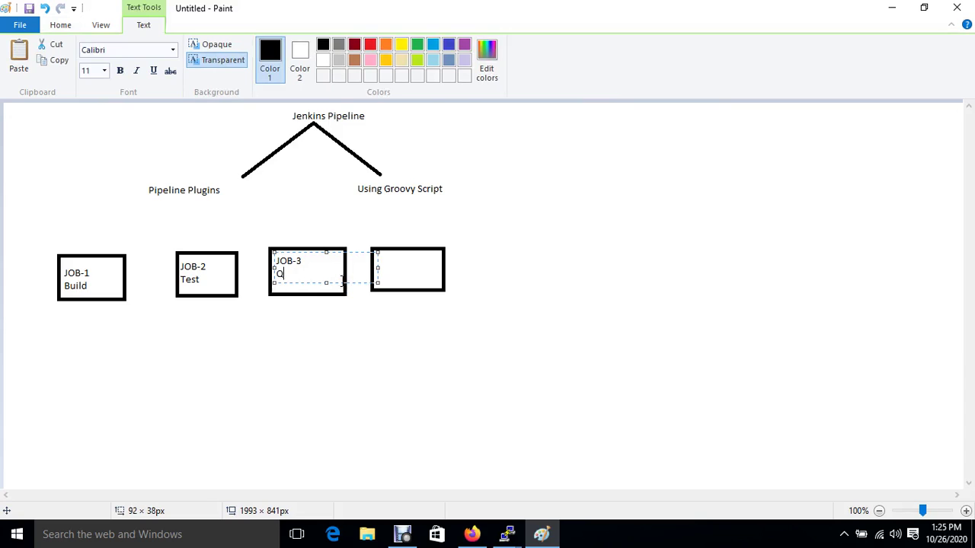
{"action": "type", "text": "A"}
{"action": "left_click", "coordinate": [388, 302]}
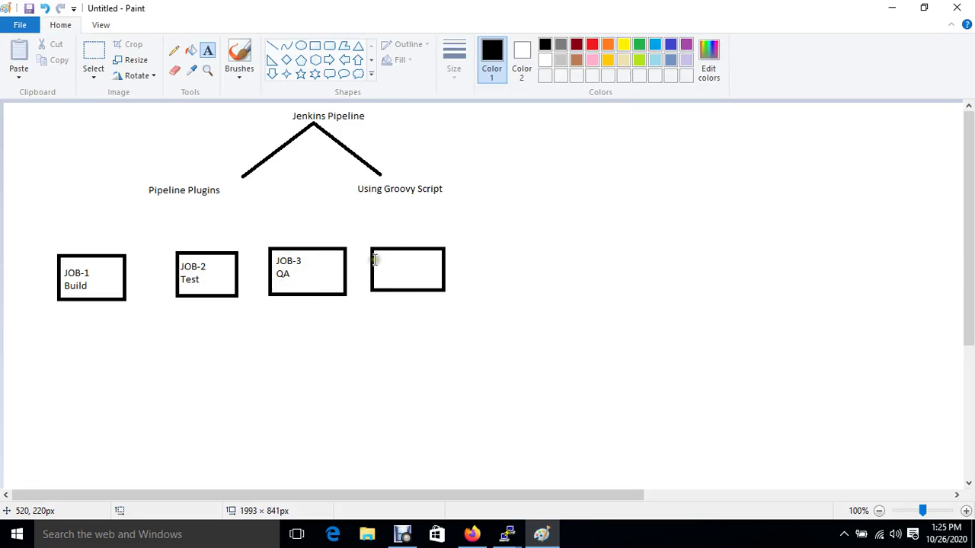
Step: Label the fourth rectangle with "JOB-4" and "Deploy" on two lines
{"action": "left_click_drag", "start_coordinate": [375, 257], "coordinate": [436, 278]}
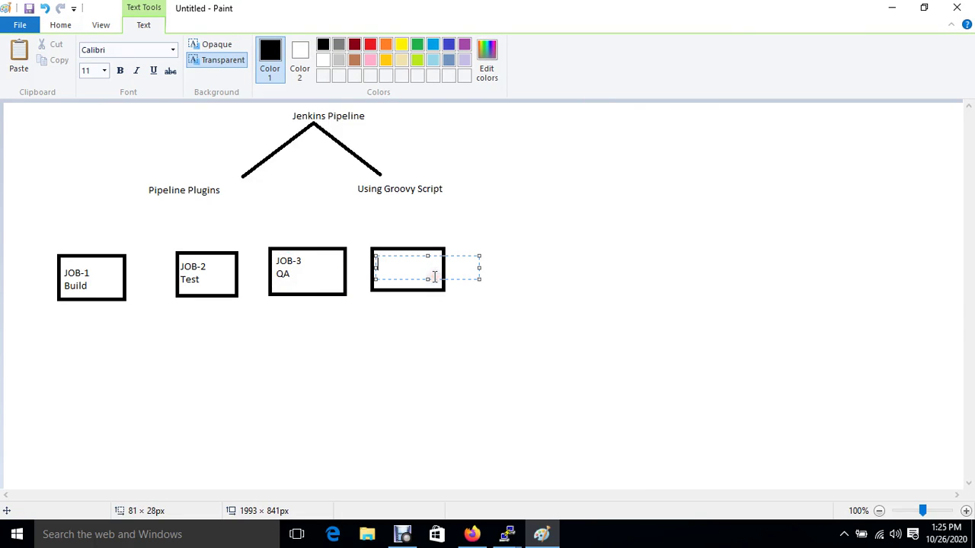
{"action": "type", "text": "JOB-4"}
{"action": "key", "text": "Return"}
{"action": "type", "text": "Deploy"}
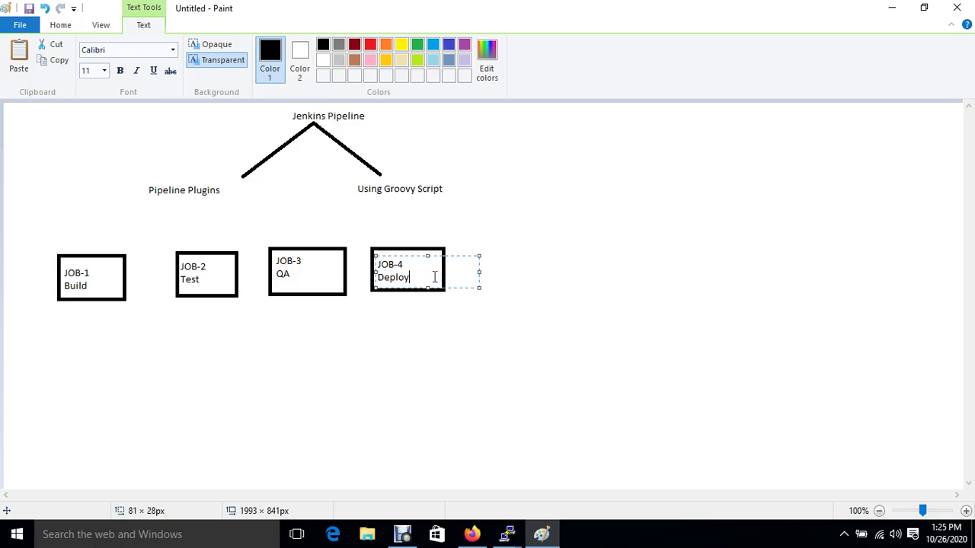
{"action": "left_click", "coordinate": [60, 238]}
{"action": "left_click_drag", "start_coordinate": [60, 238], "coordinate": [355, 274]}
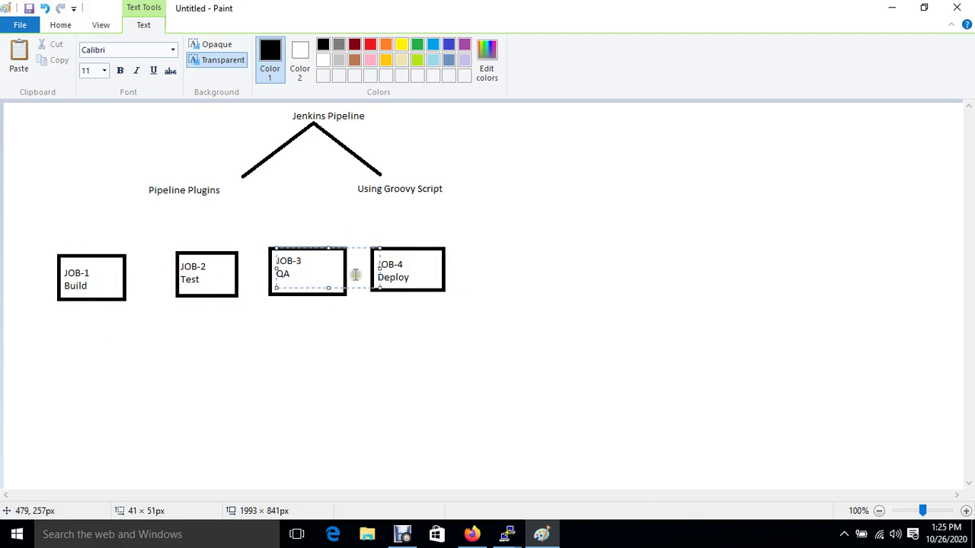
{"action": "left_click", "coordinate": [288, 376]}
{"action": "left_click_drag", "start_coordinate": [26, 251], "coordinate": [136, 286]}
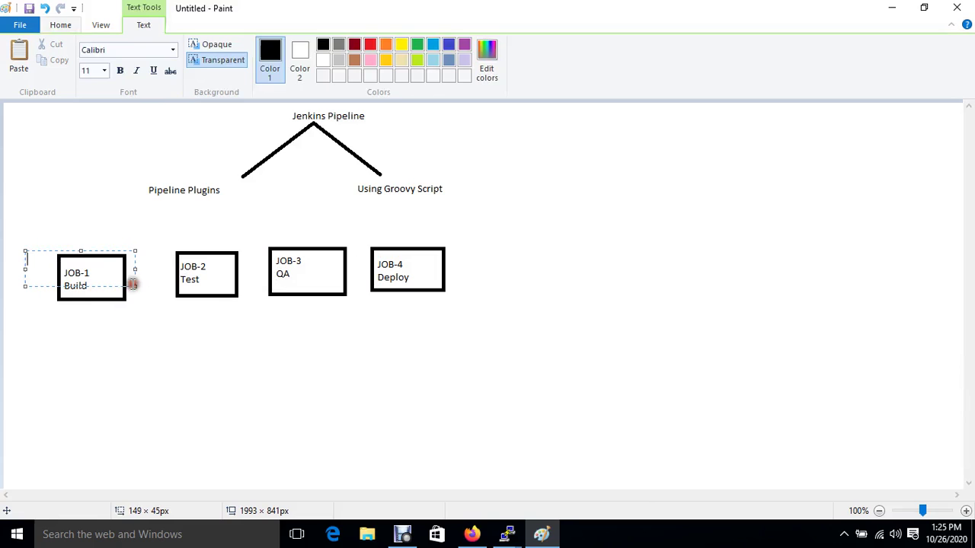
{"action": "left_click", "coordinate": [142, 330]}
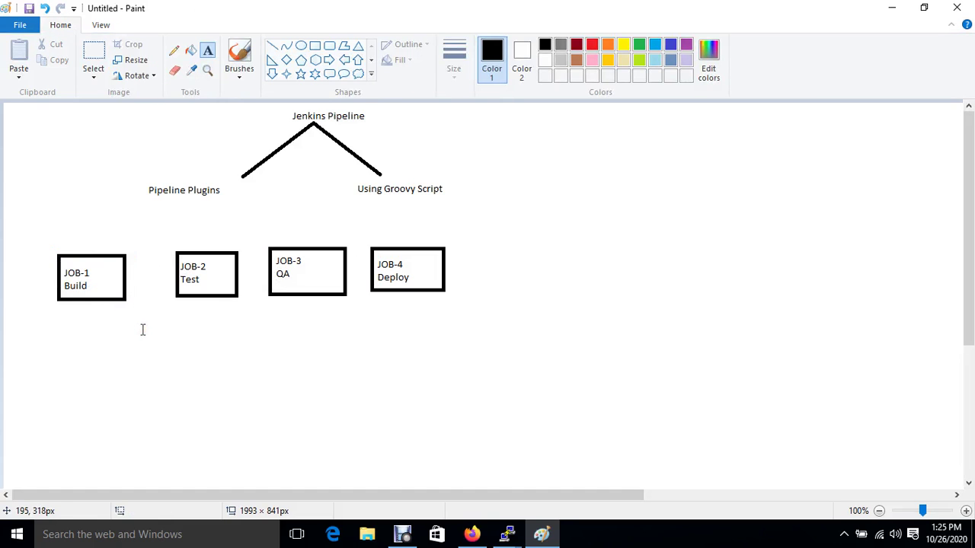
{"action": "left_click_drag", "start_coordinate": [51, 251], "coordinate": [155, 297]}
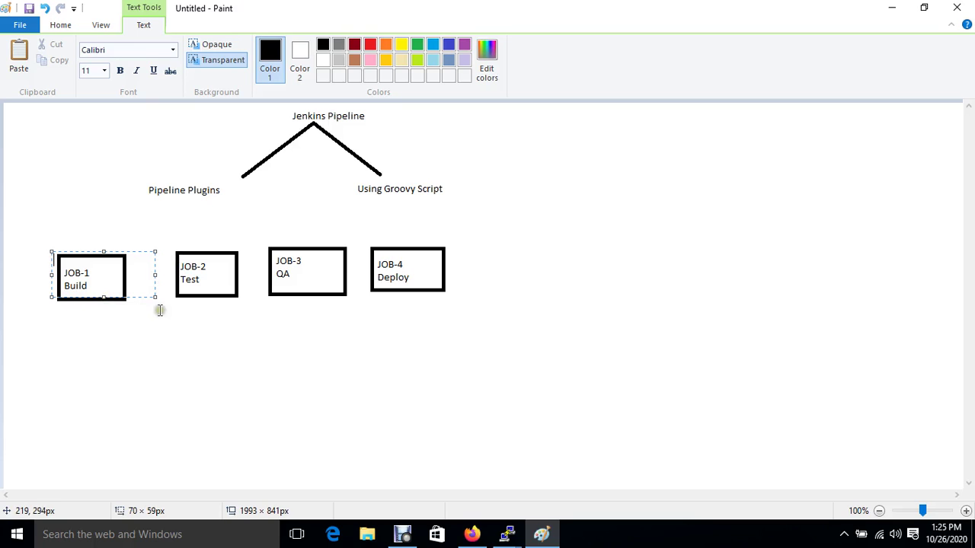
{"action": "left_click", "coordinate": [177, 347]}
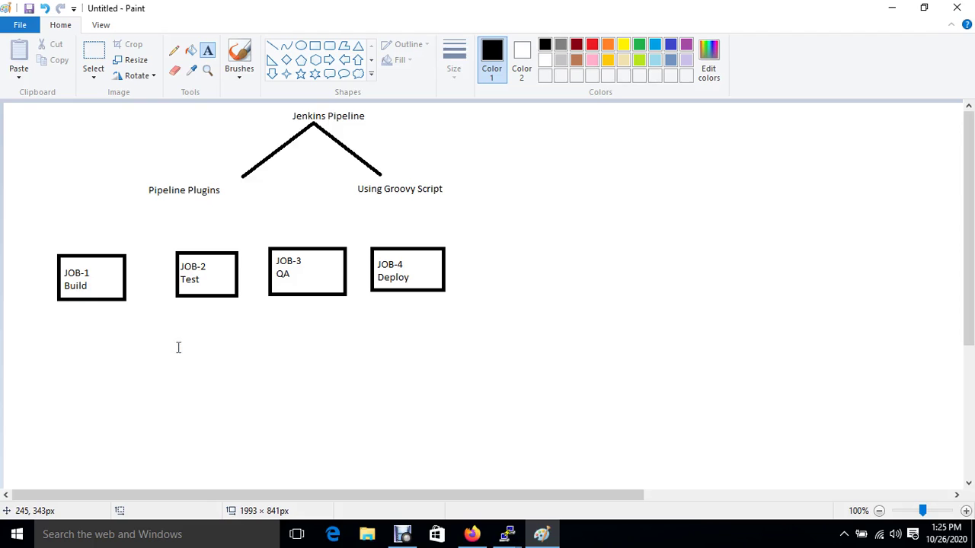
Step: Draw three short vertical lines, each about 60 px long, in the gaps between the four job rectangles
{"action": "left_click_drag", "start_coordinate": [46, 250], "coordinate": [238, 329]}
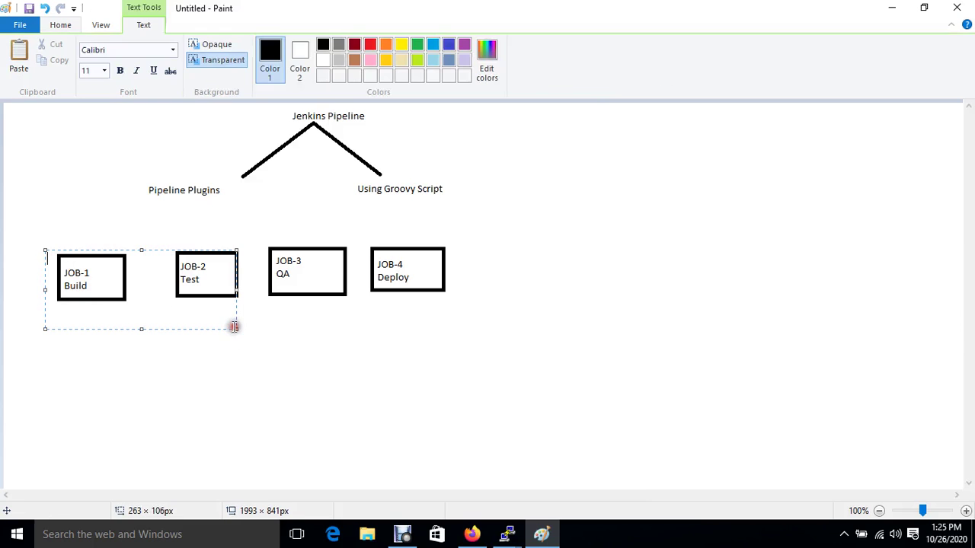
{"action": "left_click", "coordinate": [271, 347]}
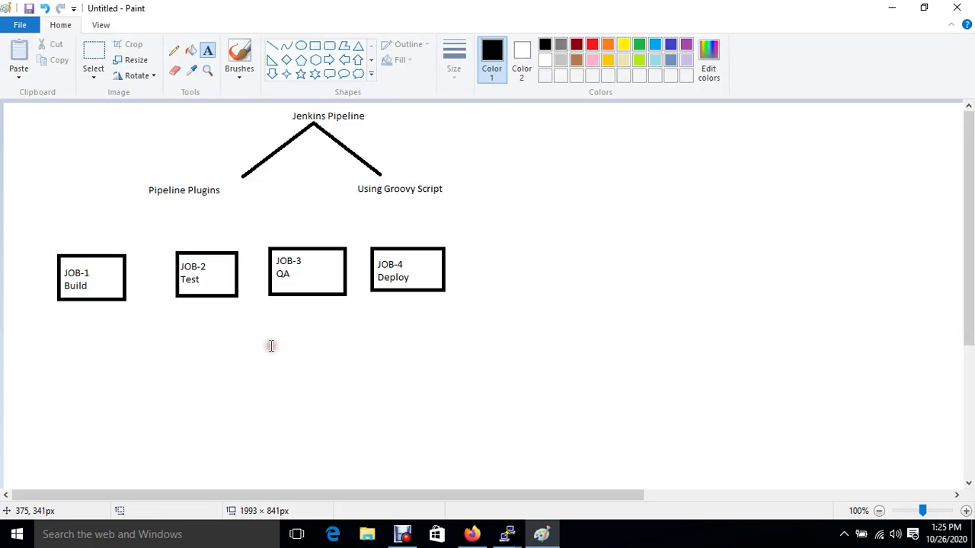
{"action": "left_click", "coordinate": [272, 46]}
{"action": "left_click_drag", "start_coordinate": [146, 281], "coordinate": [146, 327]}
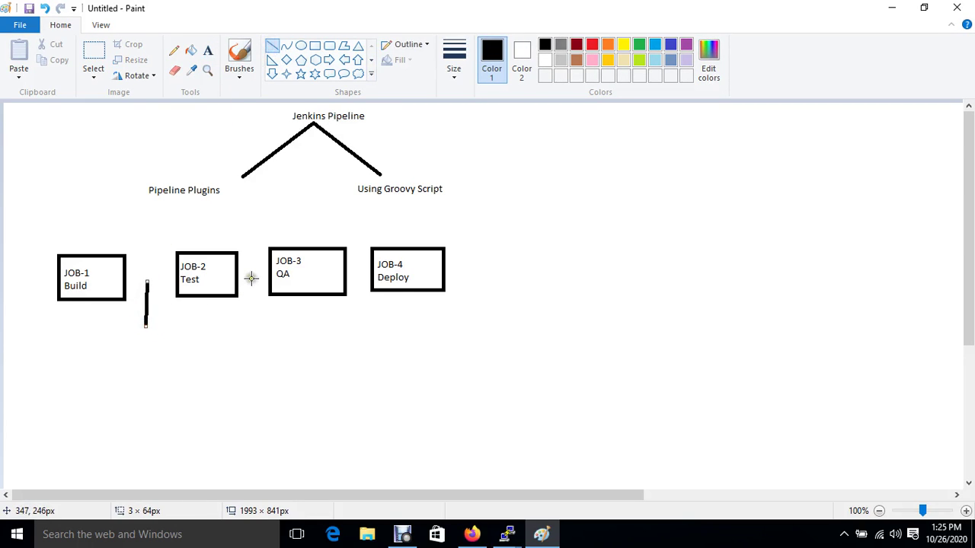
{"action": "left_click_drag", "start_coordinate": [252, 276], "coordinate": [254, 322]}
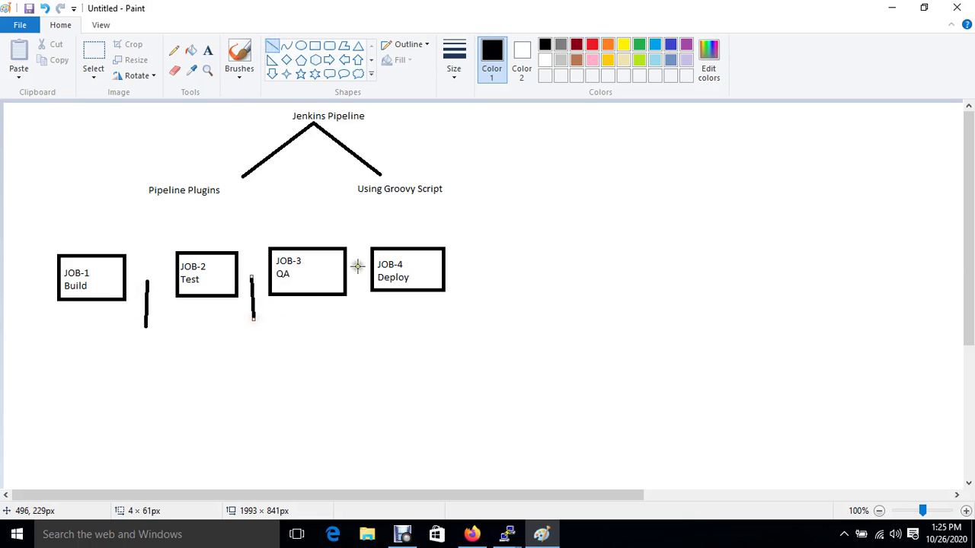
{"action": "left_click_drag", "start_coordinate": [358, 270], "coordinate": [360, 312]}
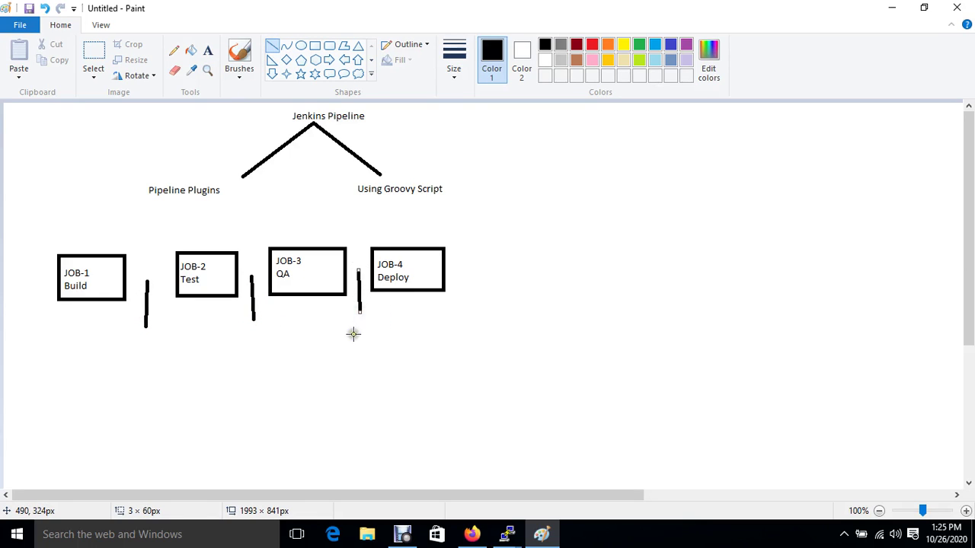
{"action": "left_click", "coordinate": [353, 334]}
Step: Add the label "plugins" below each of the three vertical lines
{"action": "left_click", "coordinate": [208, 51]}
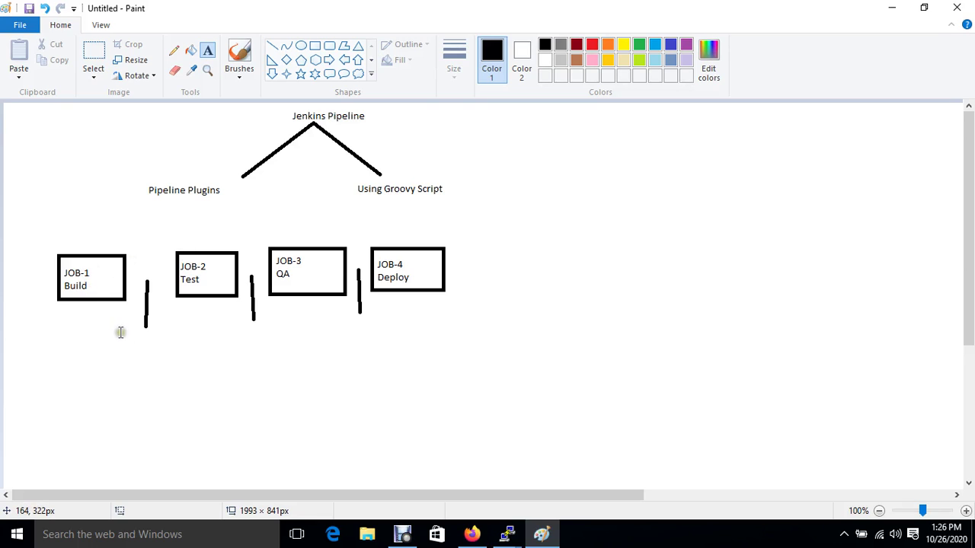
{"action": "left_click_drag", "start_coordinate": [120, 332], "coordinate": [189, 362]}
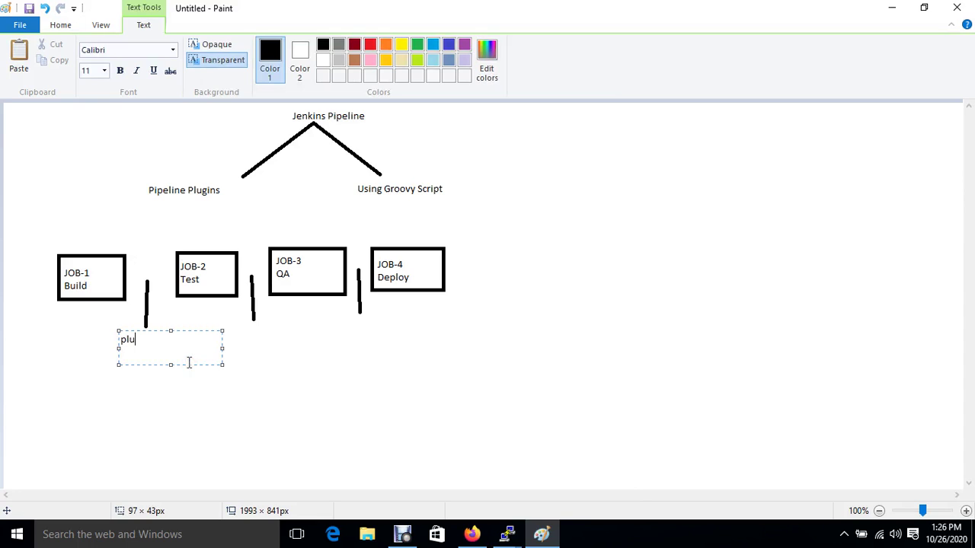
{"action": "left_click_drag", "start_coordinate": [236, 324], "coordinate": [299, 365]}
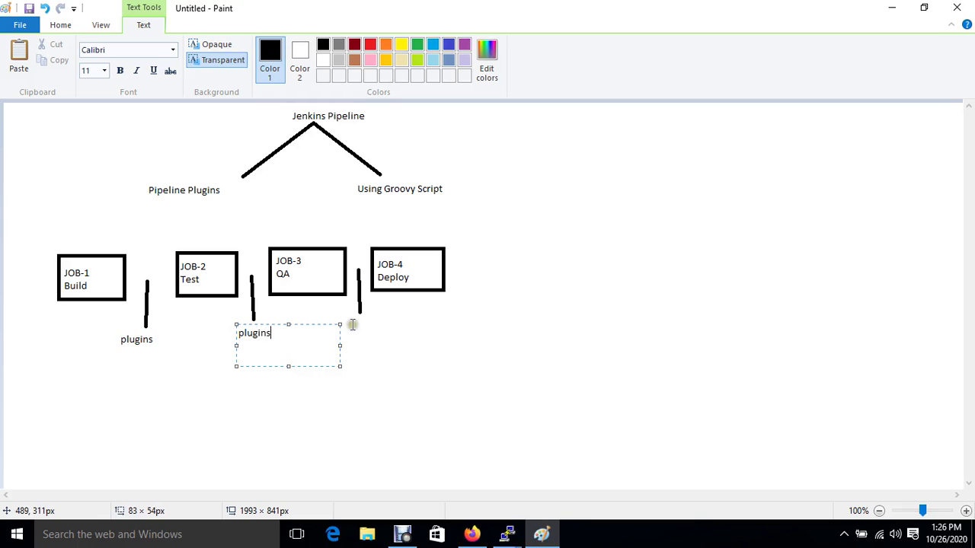
{"action": "left_click_drag", "start_coordinate": [351, 323], "coordinate": [417, 362]}
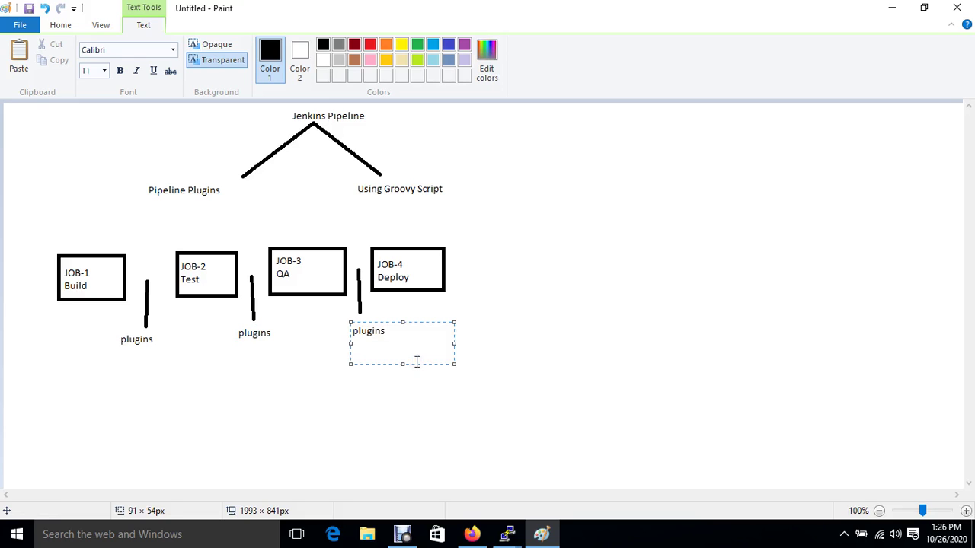
{"action": "left_click", "coordinate": [230, 335]}
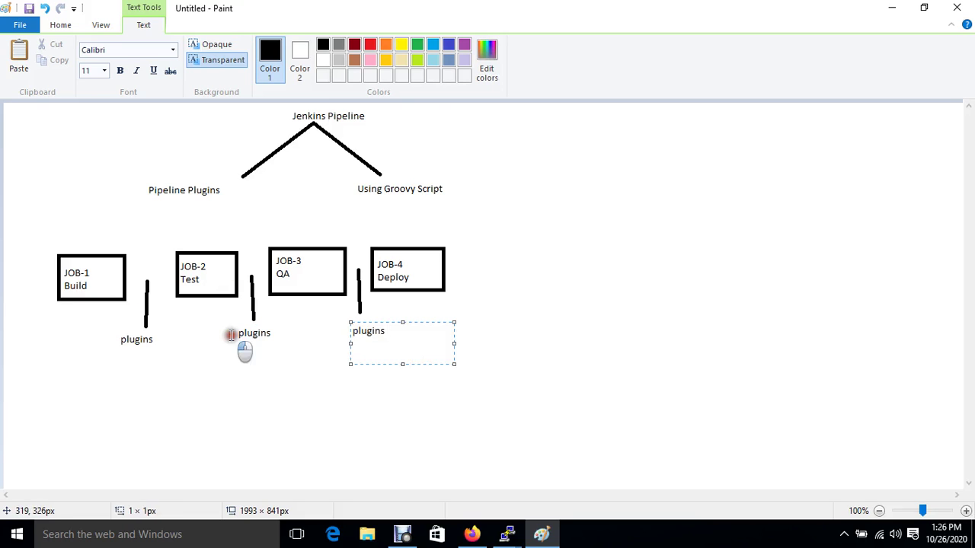
Step: Connect the four job rectangles in sequence with horizontal lines that meet the tops of the vertical lines
{"action": "left_click", "coordinate": [272, 45]}
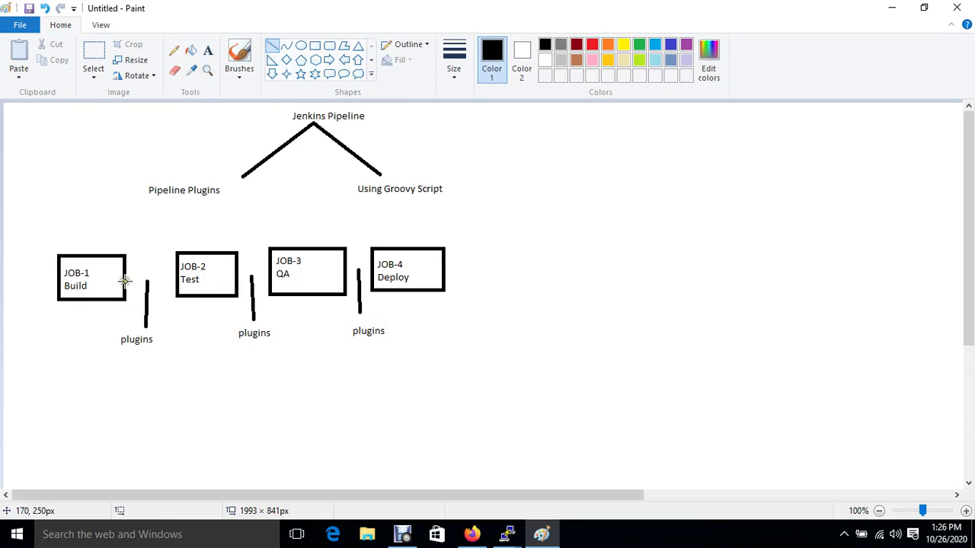
{"action": "left_click_drag", "start_coordinate": [122, 278], "coordinate": [271, 272]}
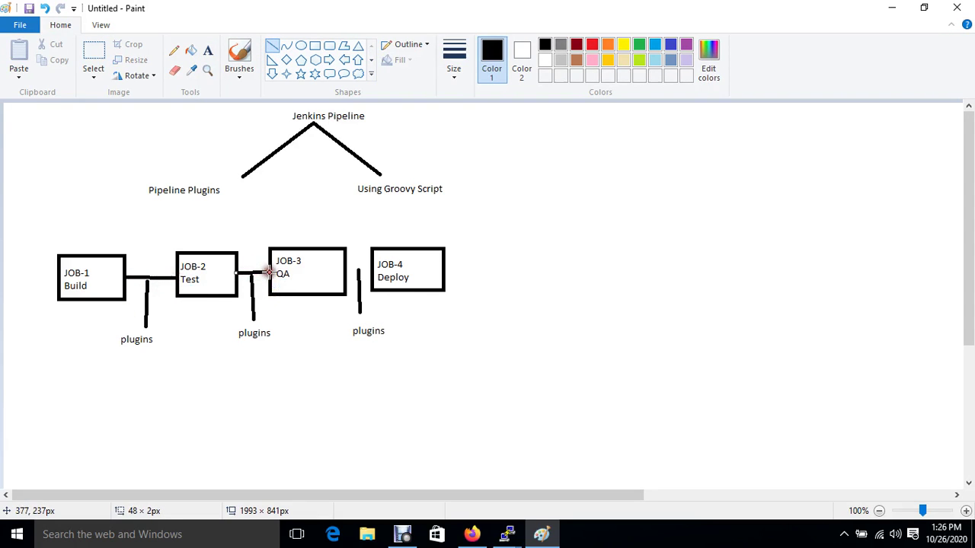
{"action": "left_click_drag", "start_coordinate": [343, 269], "coordinate": [373, 268]}
Step: Draw one large rectangle enclosing all four connected jobs and their "plugins" labels
{"action": "left_click", "coordinate": [314, 45]}
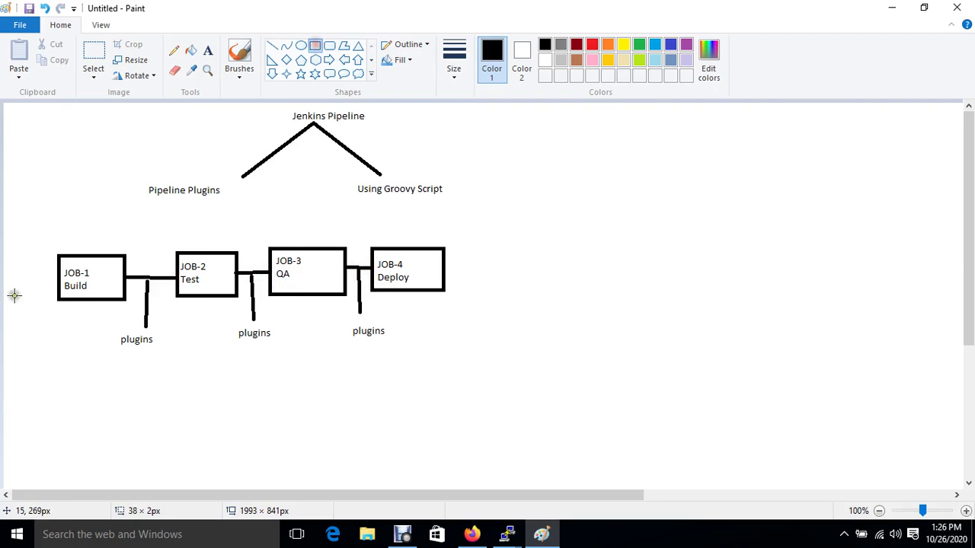
{"action": "left_click_drag", "start_coordinate": [16, 234], "coordinate": [461, 351]}
{"action": "left_click", "coordinate": [382, 417]}
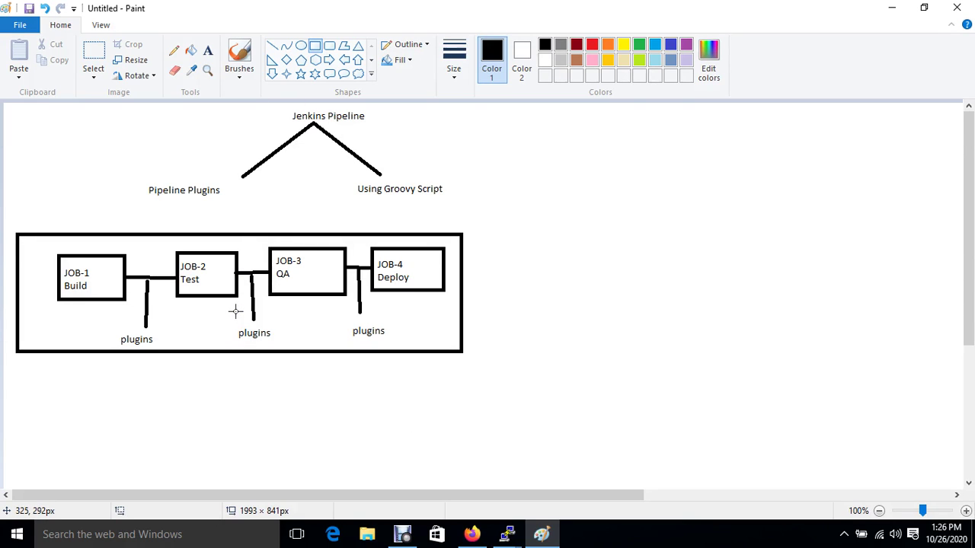
{"action": "left_click", "coordinate": [193, 413]}
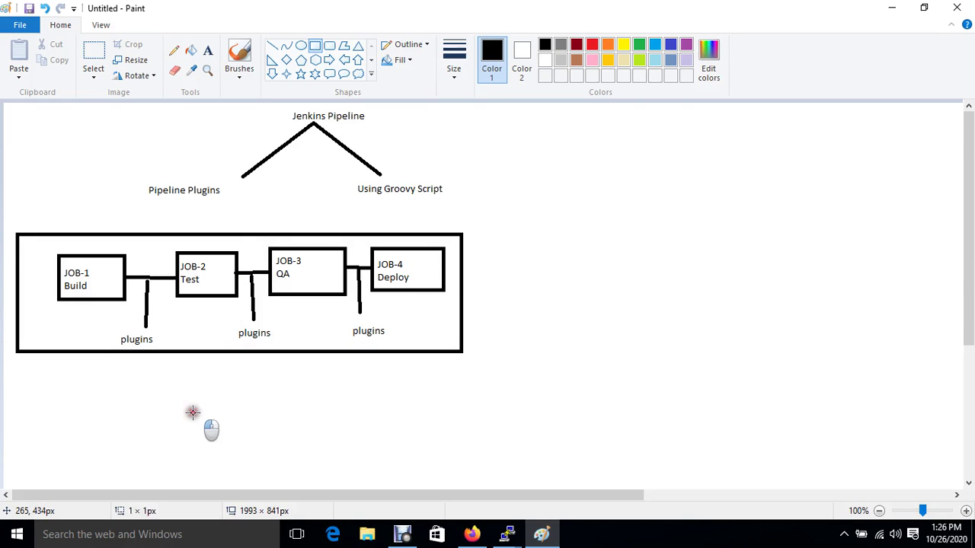